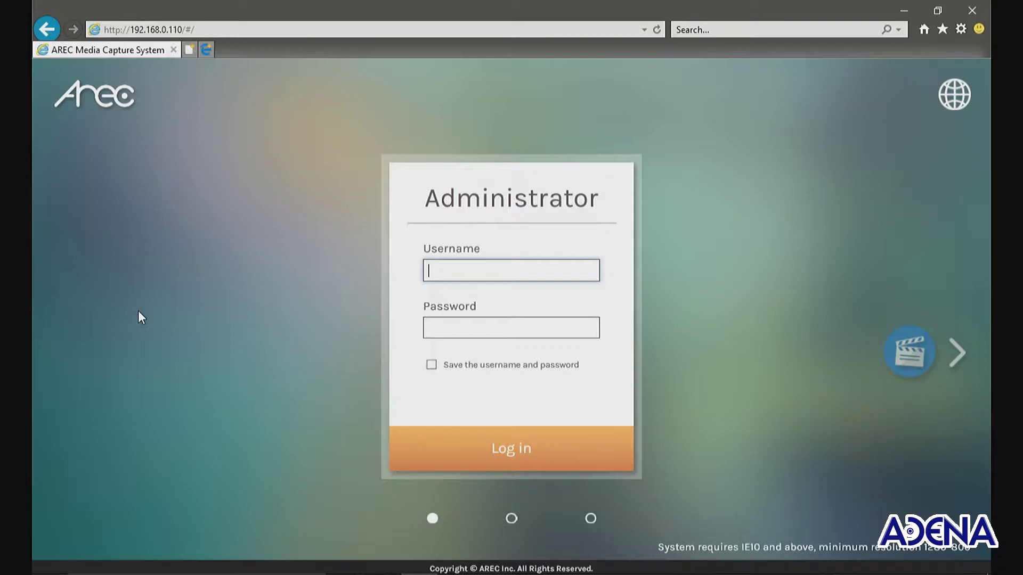
- Log in to the administrator page with the username admin and the account password
text(admin)
key(Tab)
text(•••)
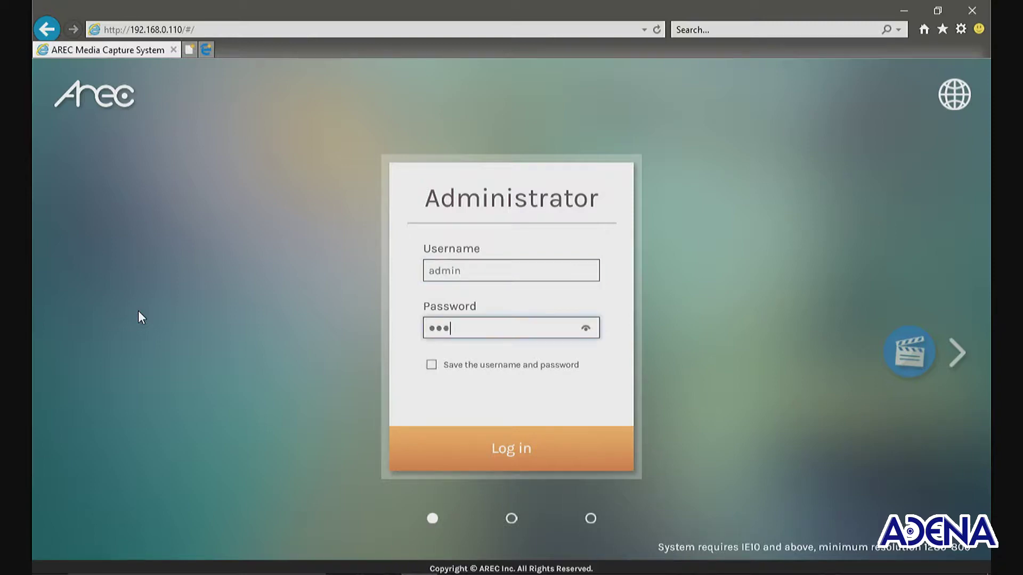
text(••)
click(487, 470)
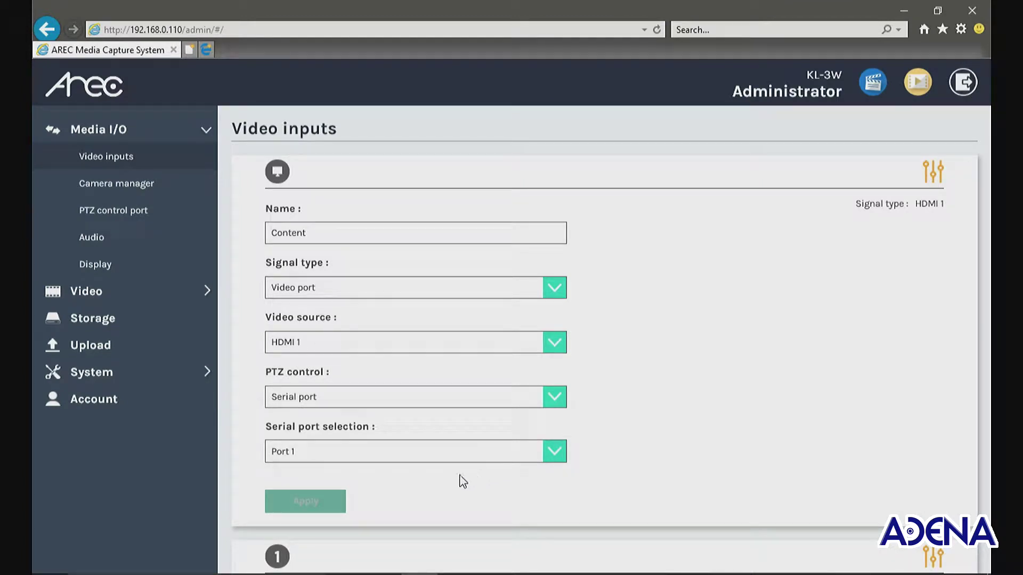
- Review the WiFi module's network information and view its form for changing the password, leaving the settings as they are
click(155, 374)
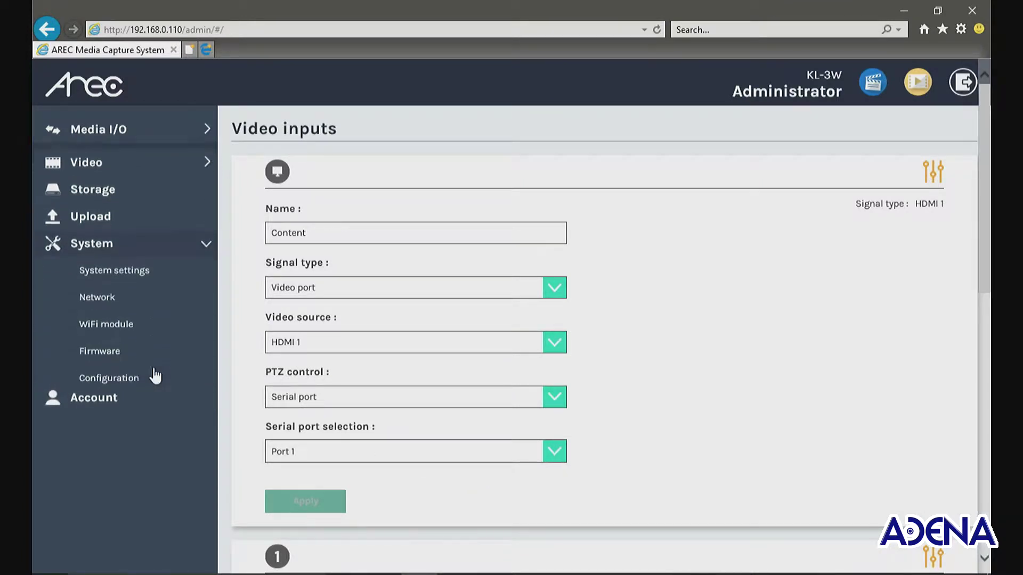
click(163, 326)
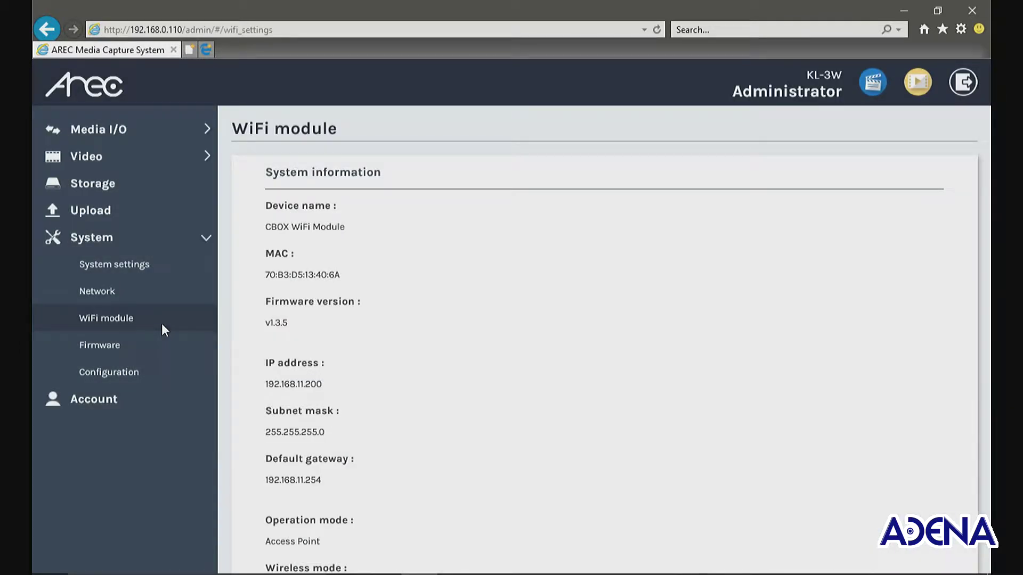
scroll(376, 306, down, 5)
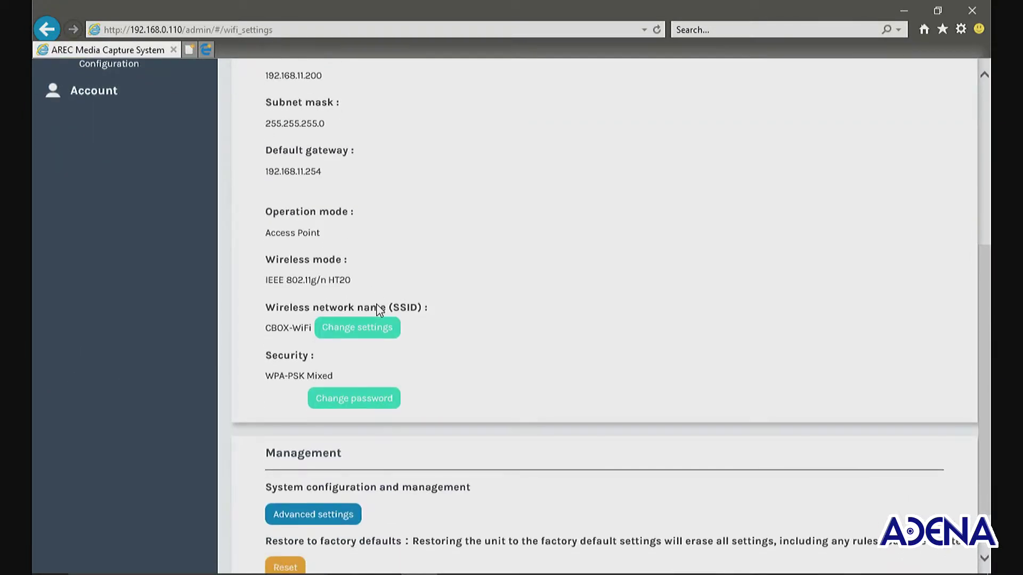
click(388, 408)
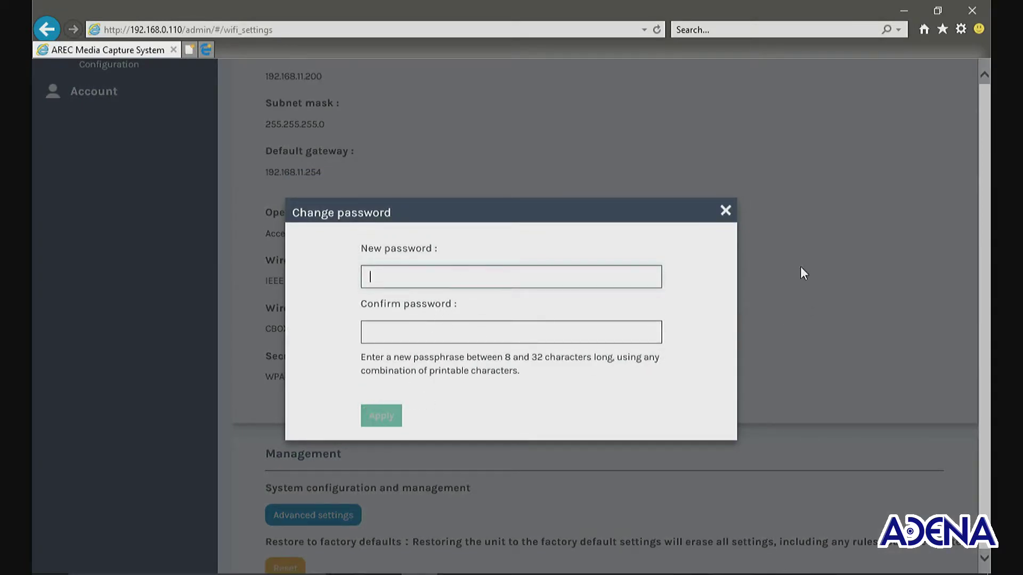
click(725, 211)
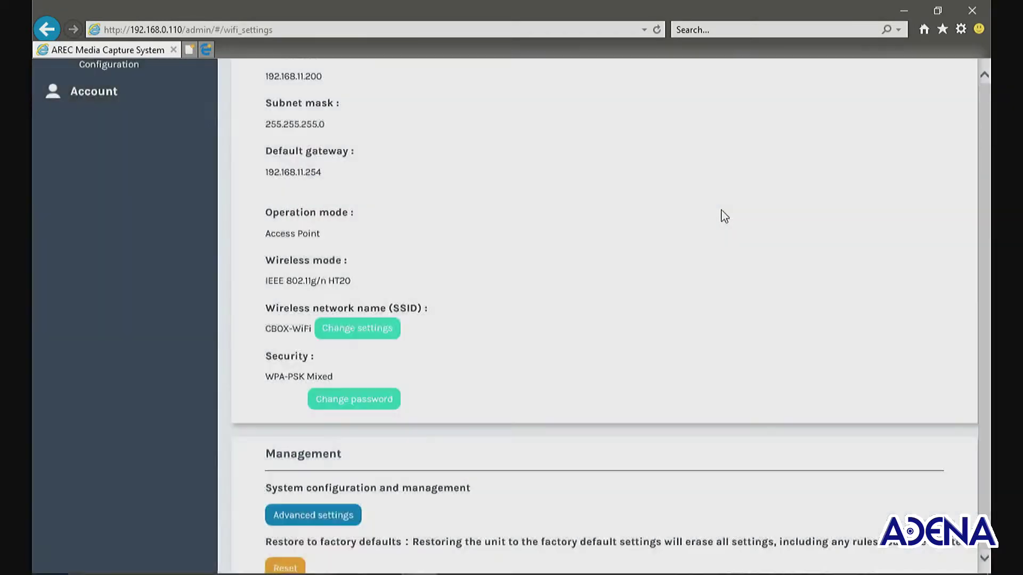
scroll(720, 229, up, 3)
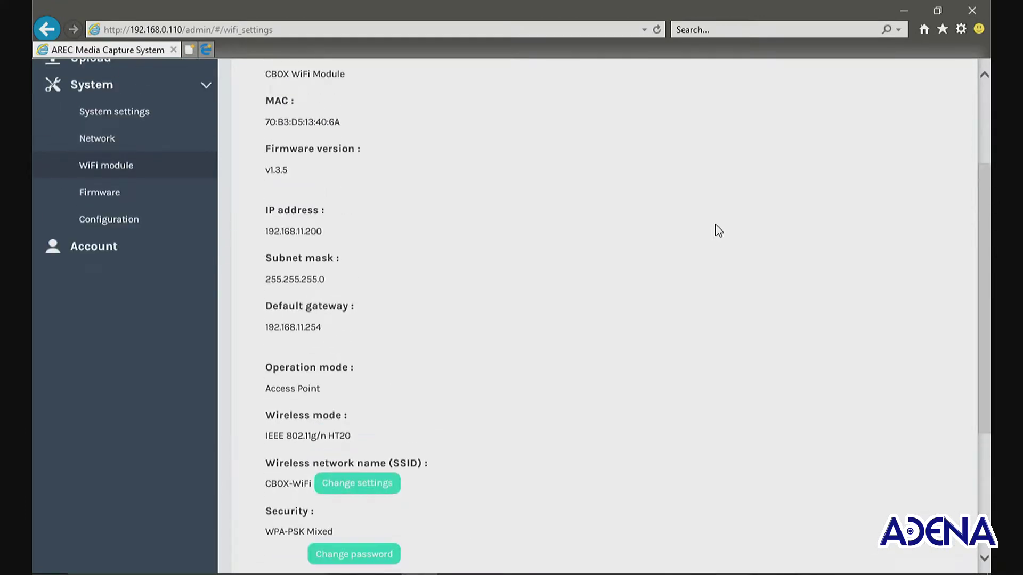
scroll(717, 233, up, 3)
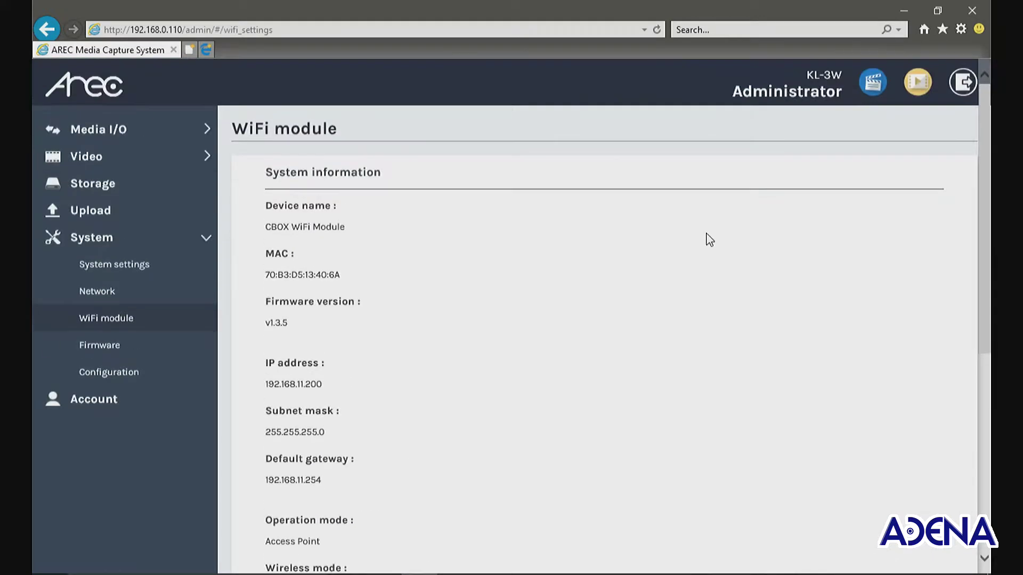
- In the video inputs settings, set the signal type of Cam 2 to Encoder
click(154, 142)
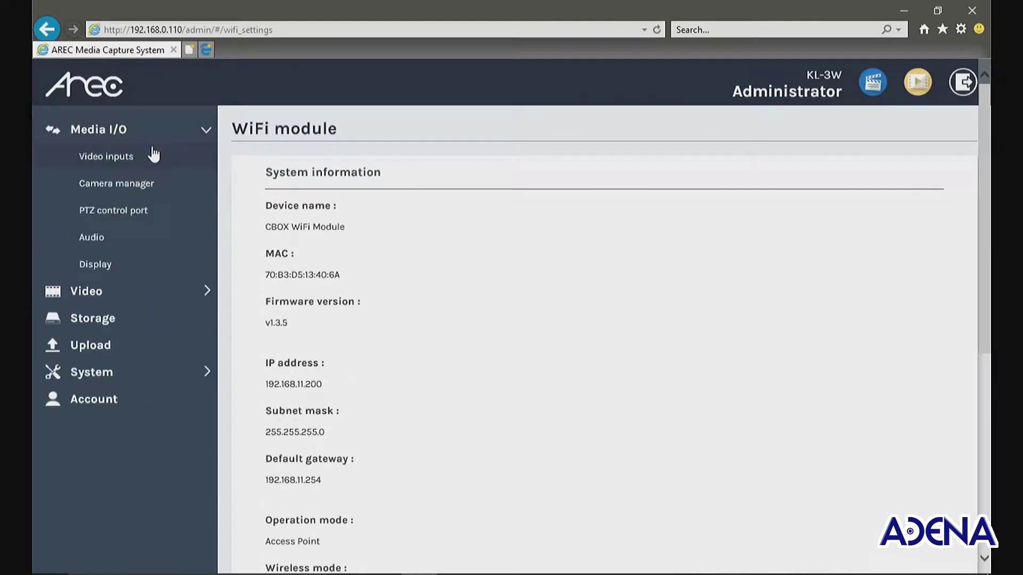
click(152, 156)
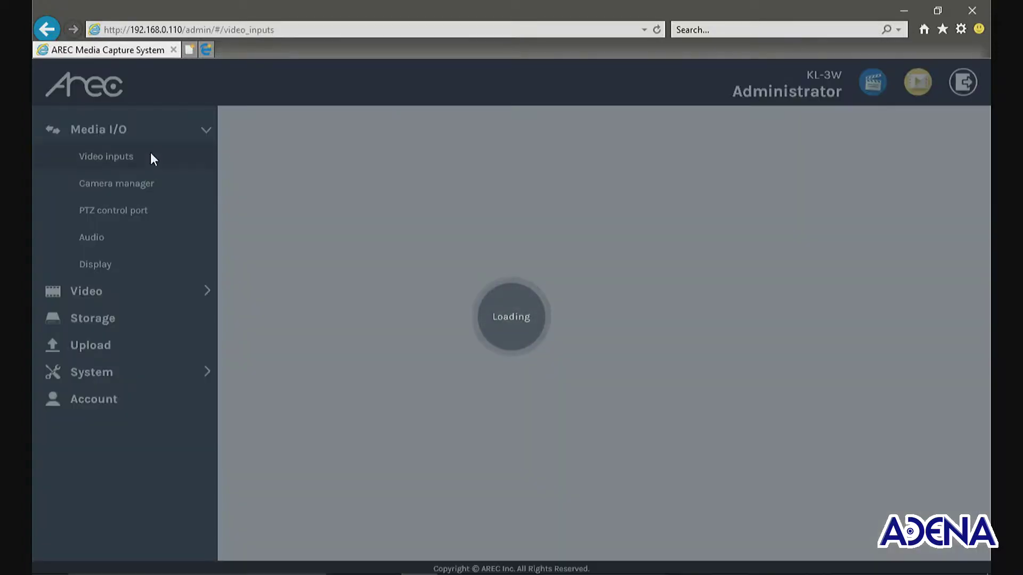
scroll(389, 279, down, 12)
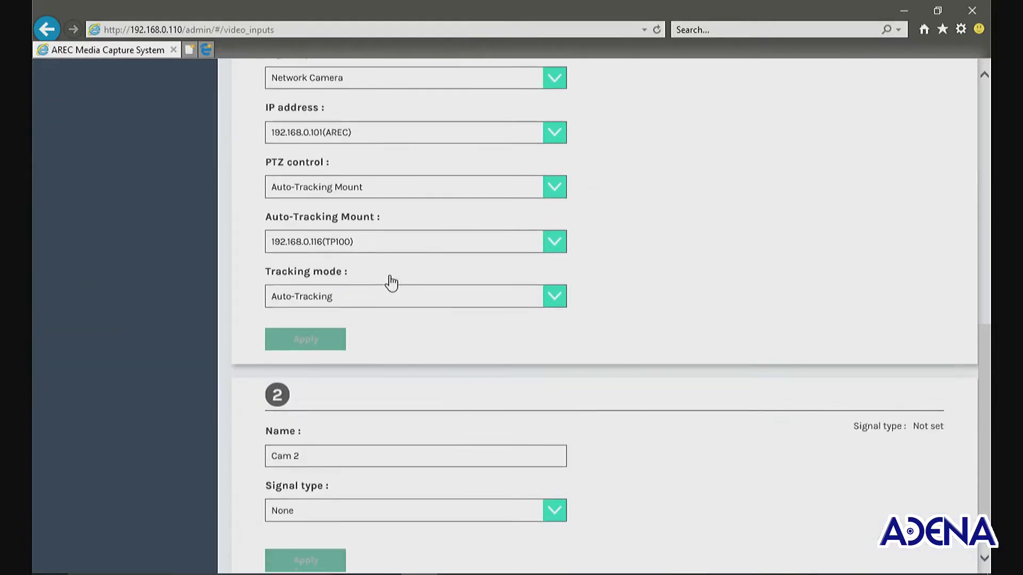
scroll(390, 283, up, 12)
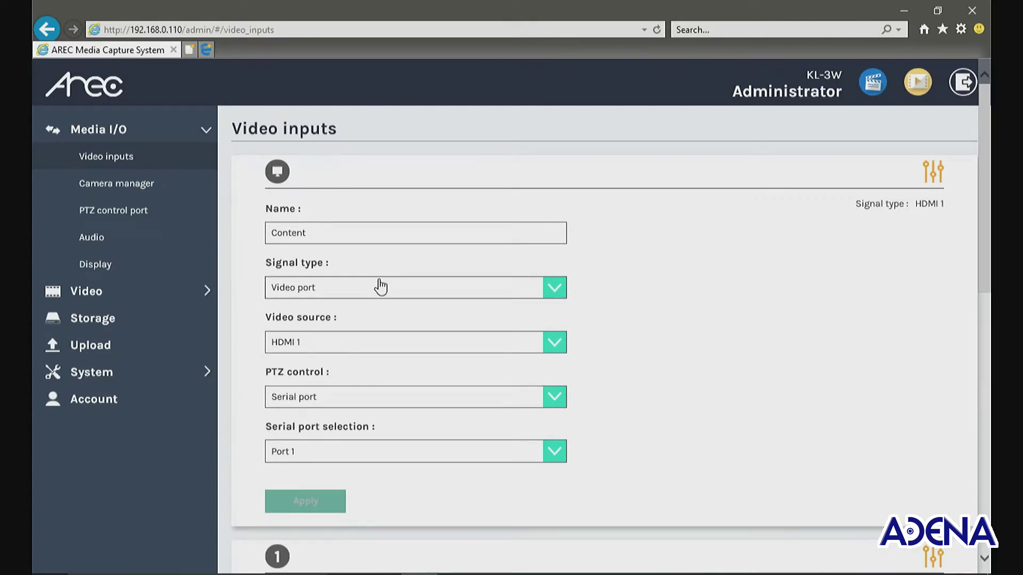
scroll(380, 287, down, 12)
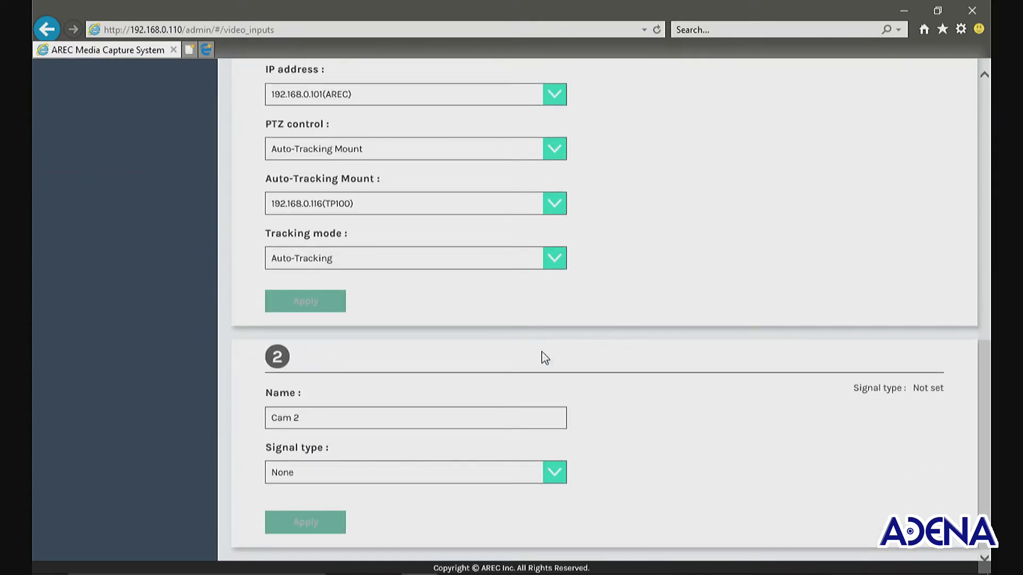
click(468, 478)
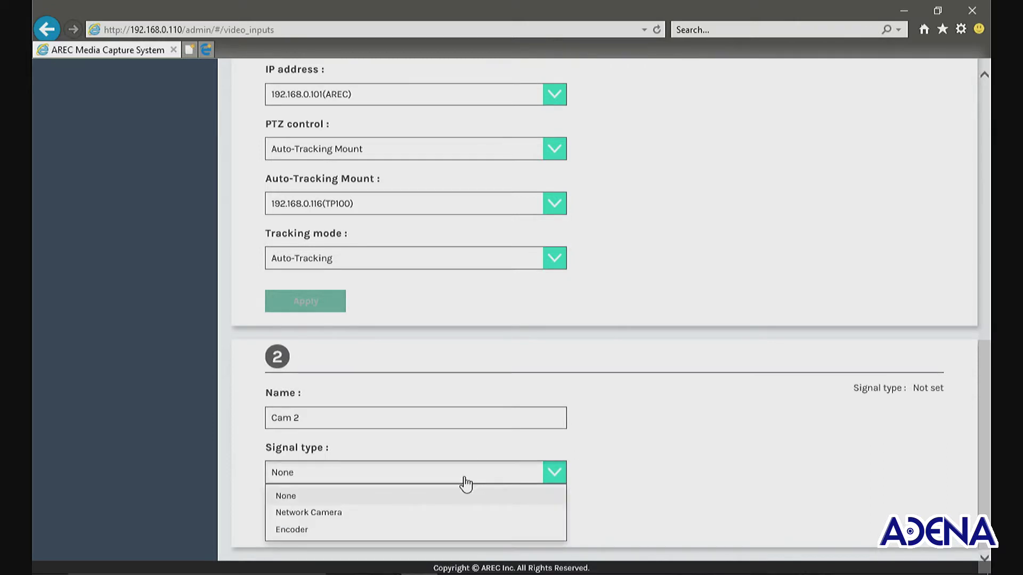
click(350, 530)
scroll(419, 342, down, 4)
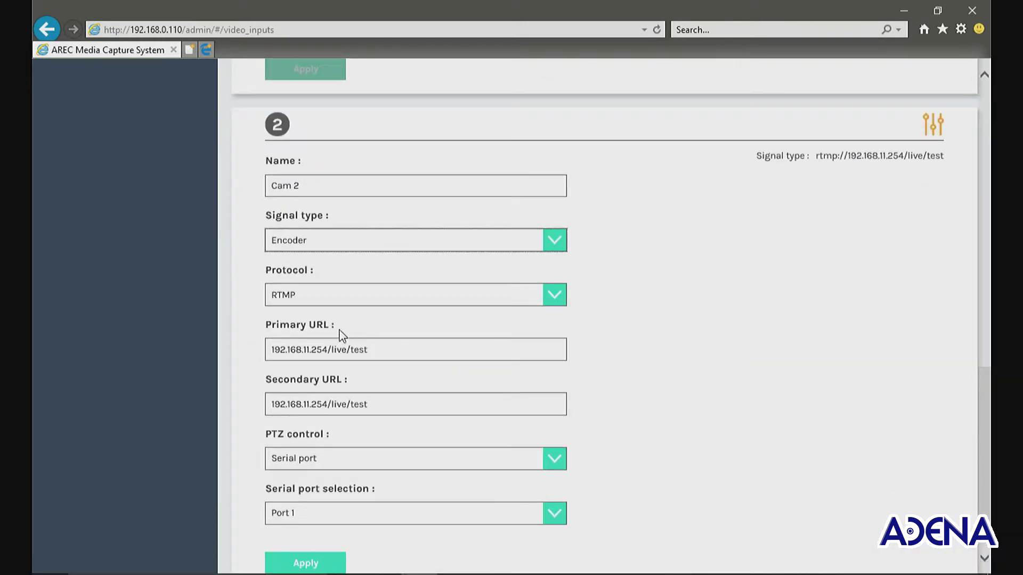
- Check the RTMP protocol and the IP address in Cam 2's primary URL, and apply the encoder settings
click(294, 302)
click(341, 350)
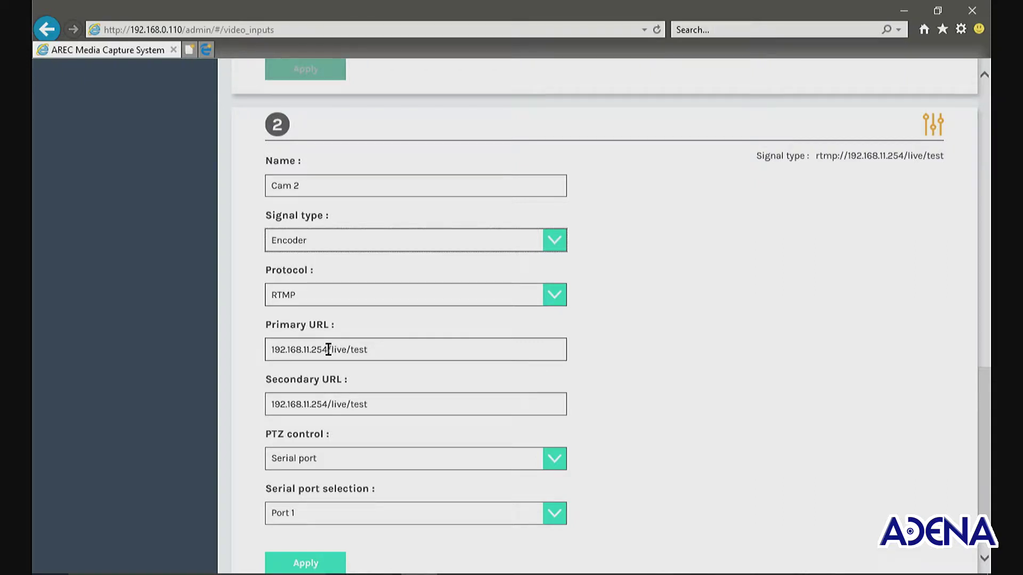
click(328, 350)
drag(329, 350, 271, 370)
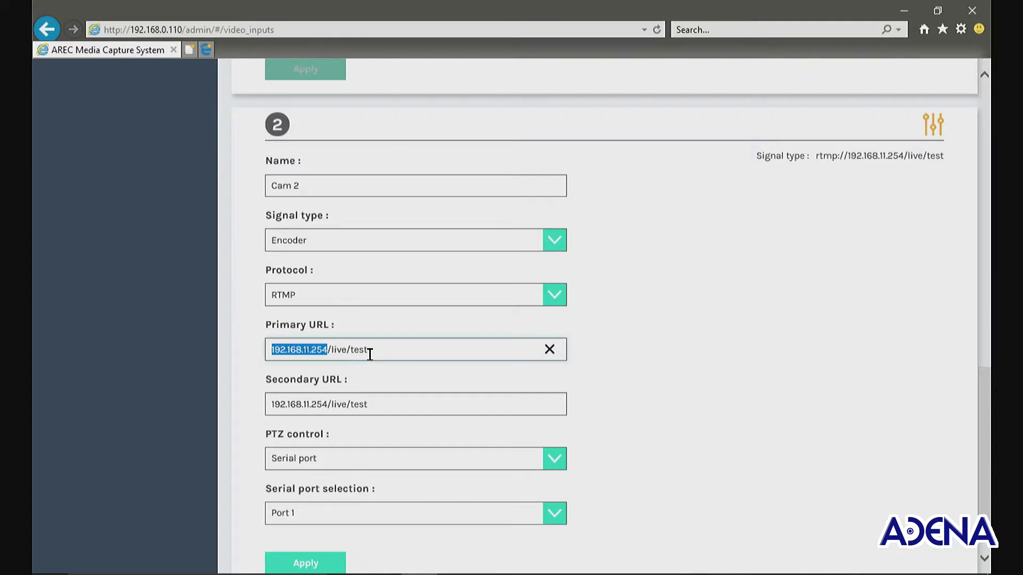
click(335, 564)
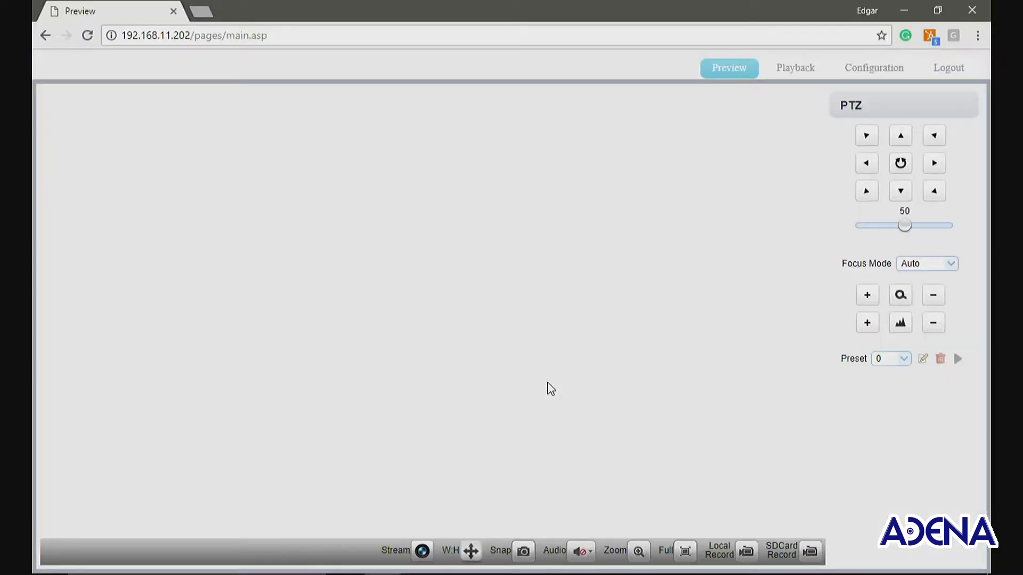
- Open the WLAN configuration of the device at 192.168.11.202 and search for available WiFi hotspots
click(856, 71)
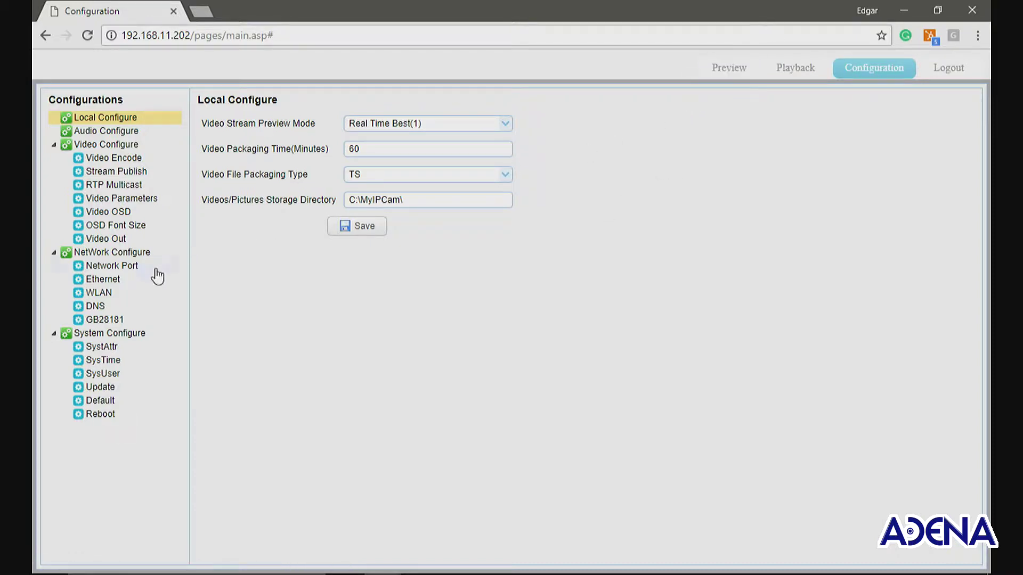
click(103, 295)
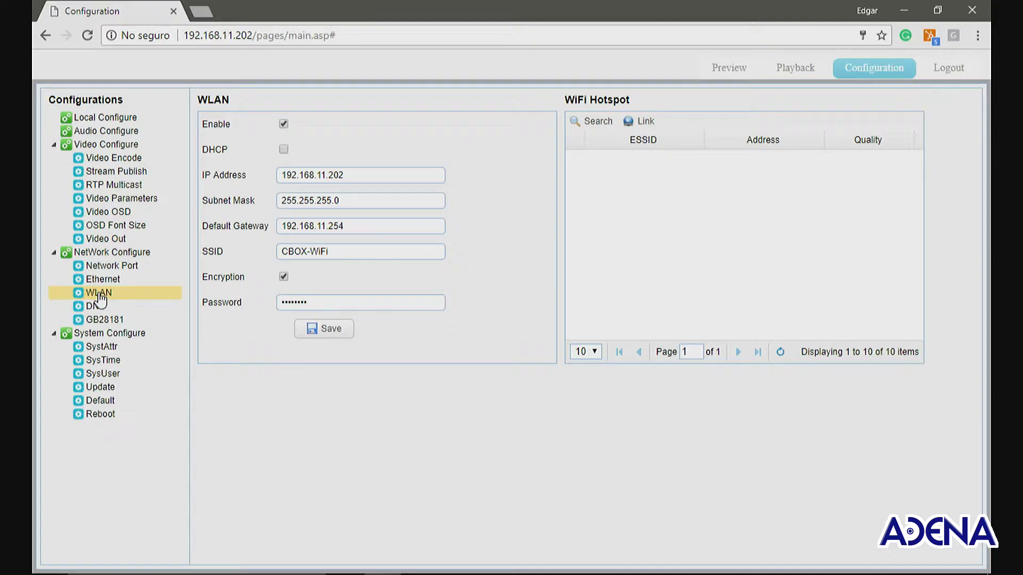
click(587, 127)
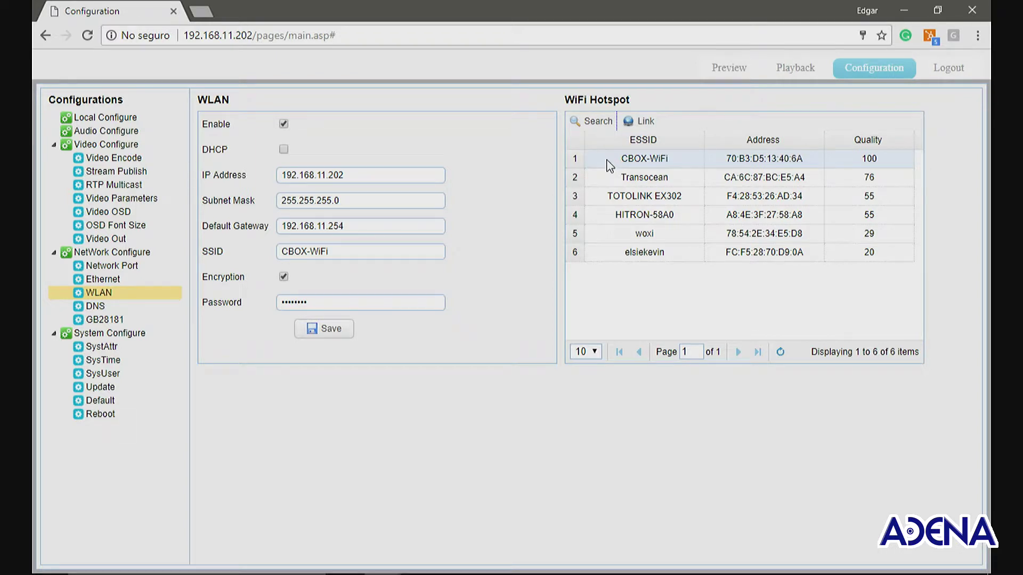
- Link the device to the CBOX-WiFi hotspot using the WiFi password
click(637, 166)
double_click(638, 166)
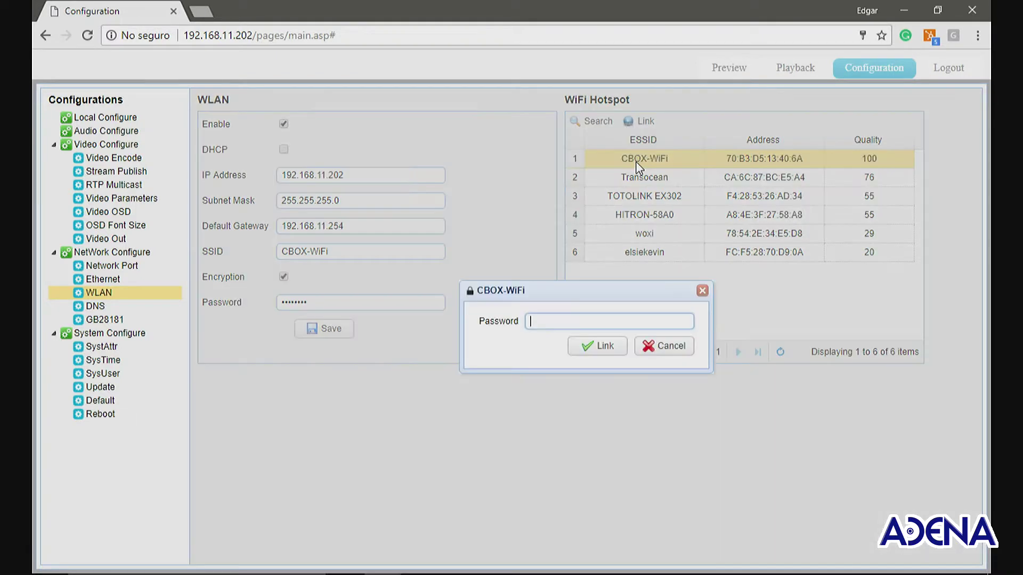
click(582, 317)
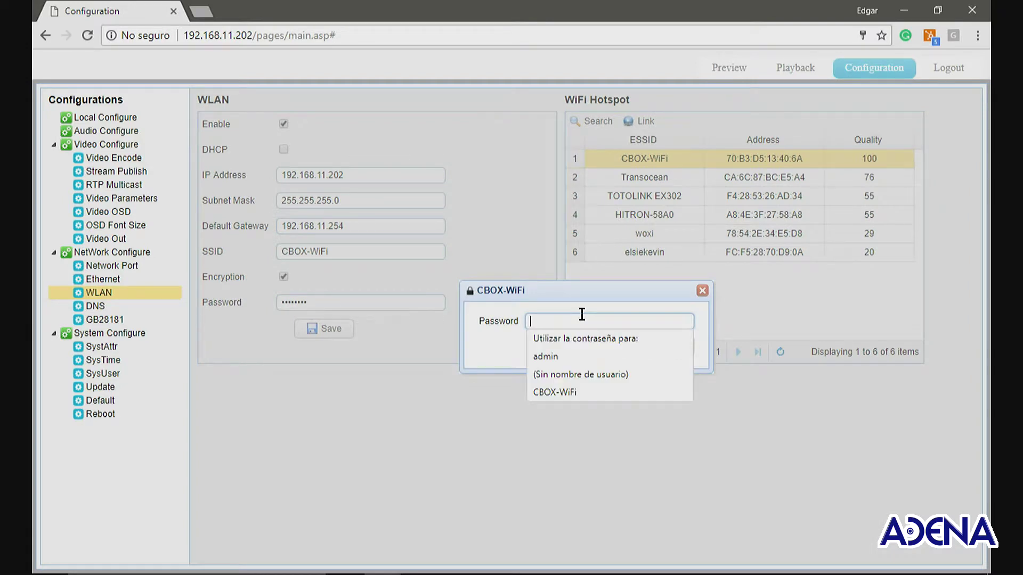
text(*******)
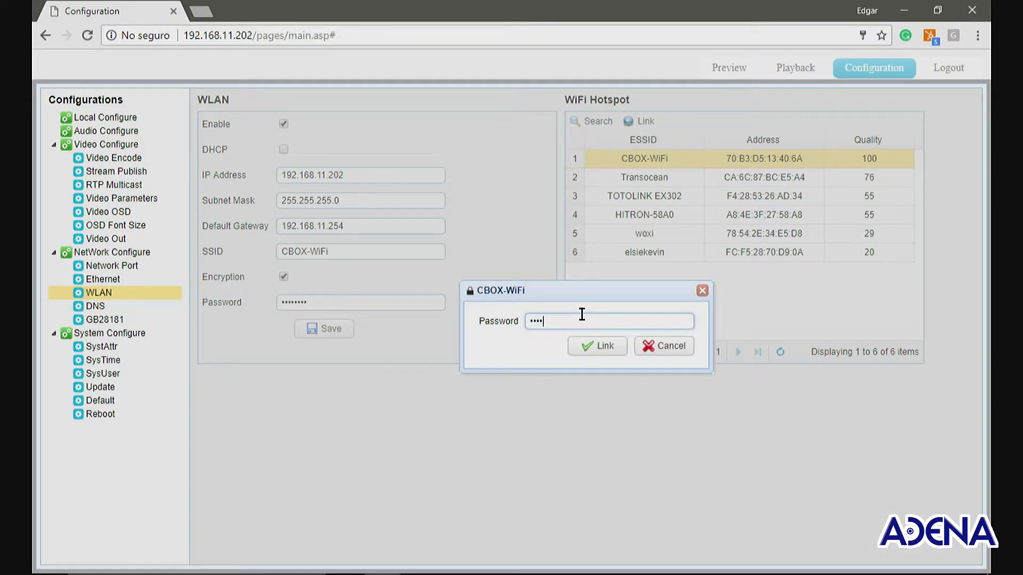
text(*)
click(582, 345)
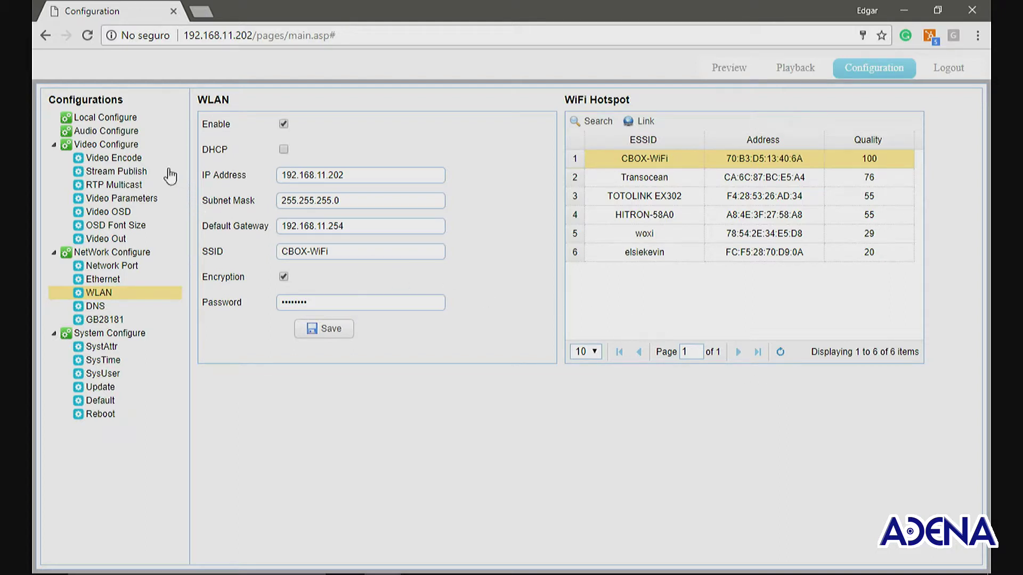
- Save the Stream Publish settings for the main and sub streams and log out of the device
click(133, 171)
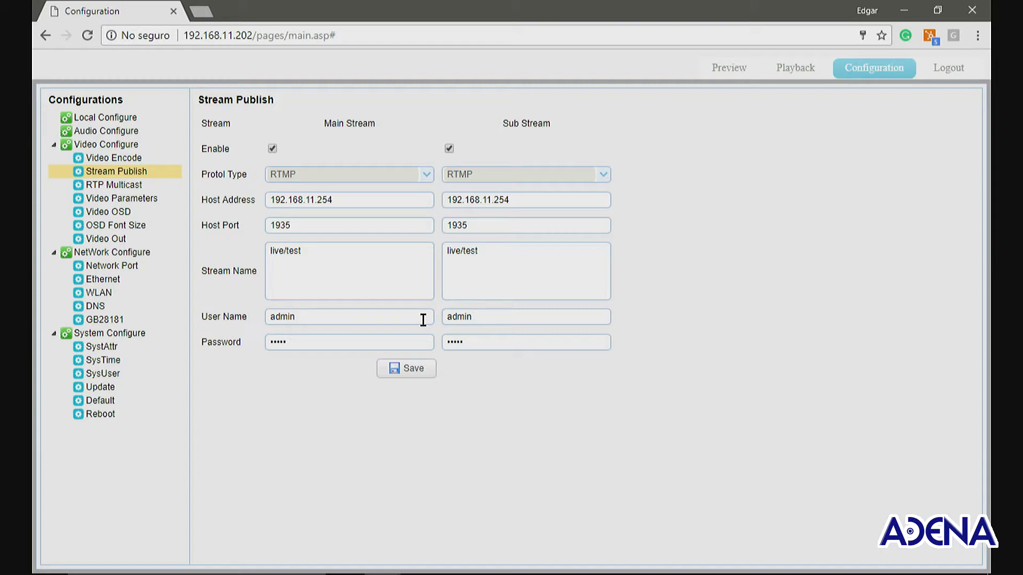
click(418, 370)
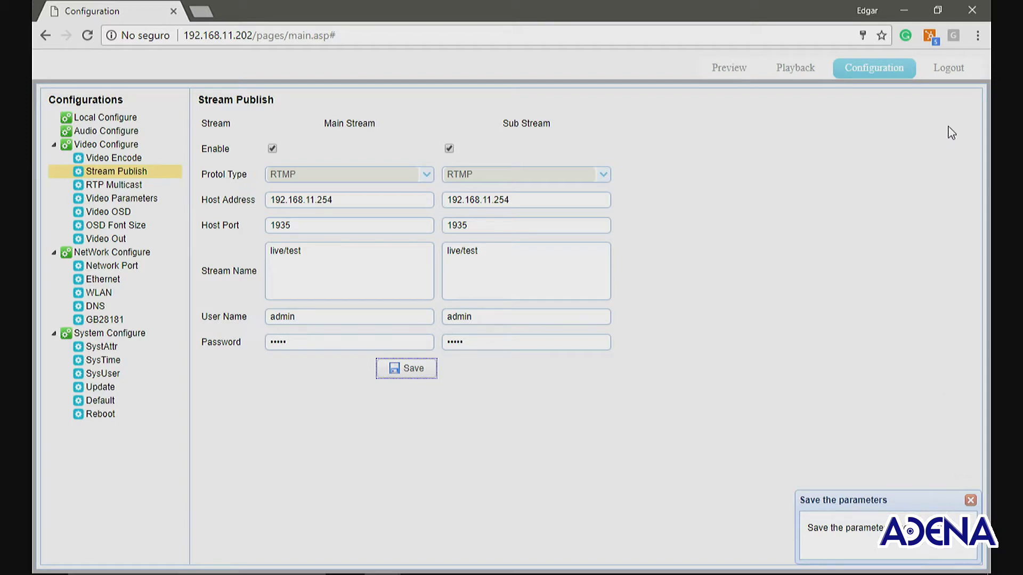
click(949, 69)
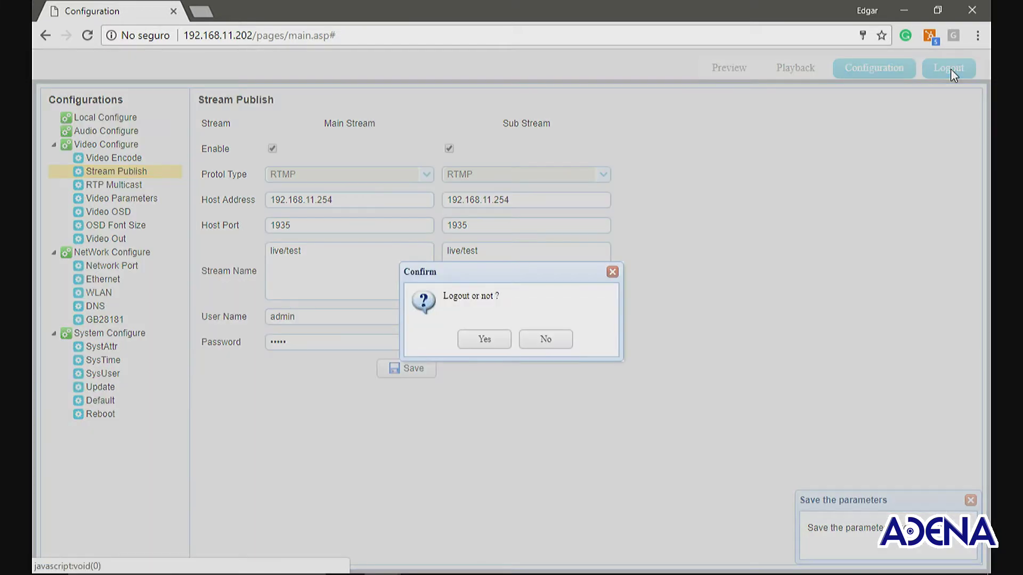
click(490, 343)
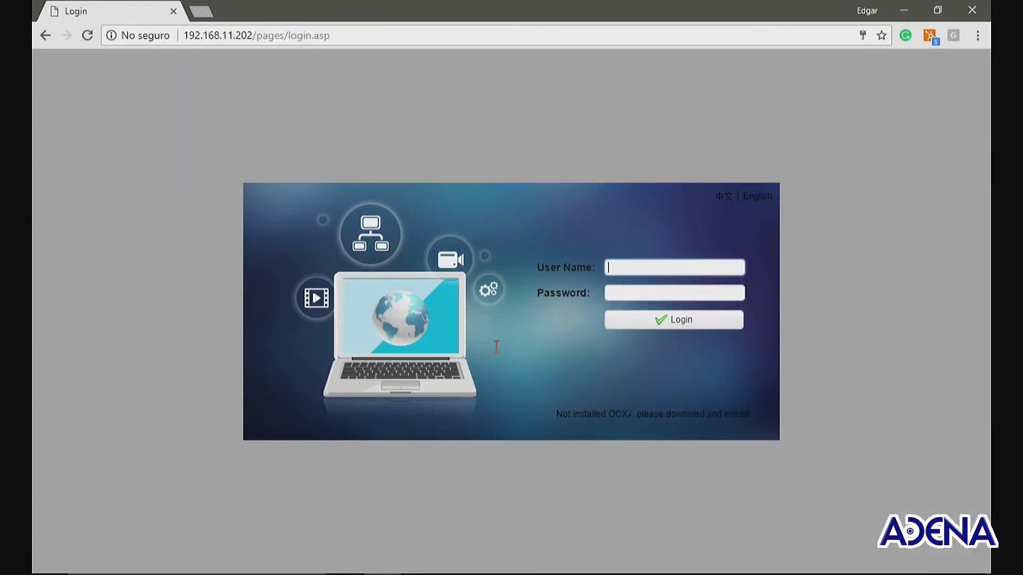